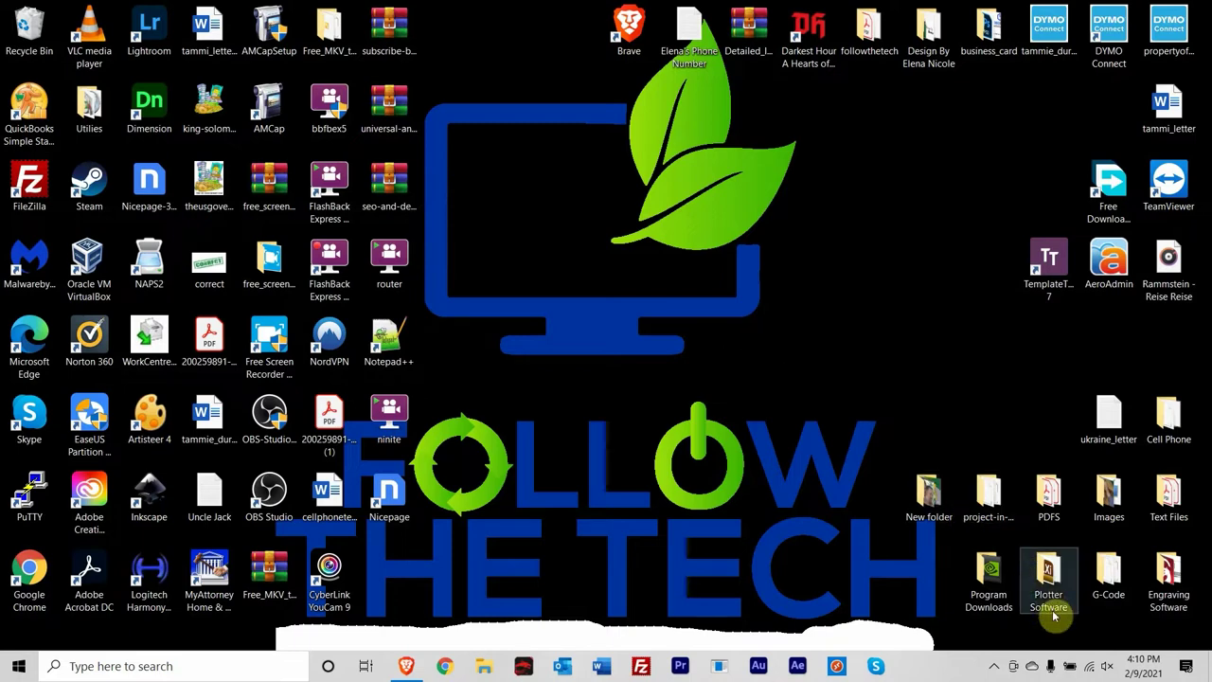
- Open the taskbar network flyout showing B890-F033 as connected and secured
{"action": "right_click", "coordinate": [1091, 666]}
{"action": "left_click", "coordinate": [915, 579]}
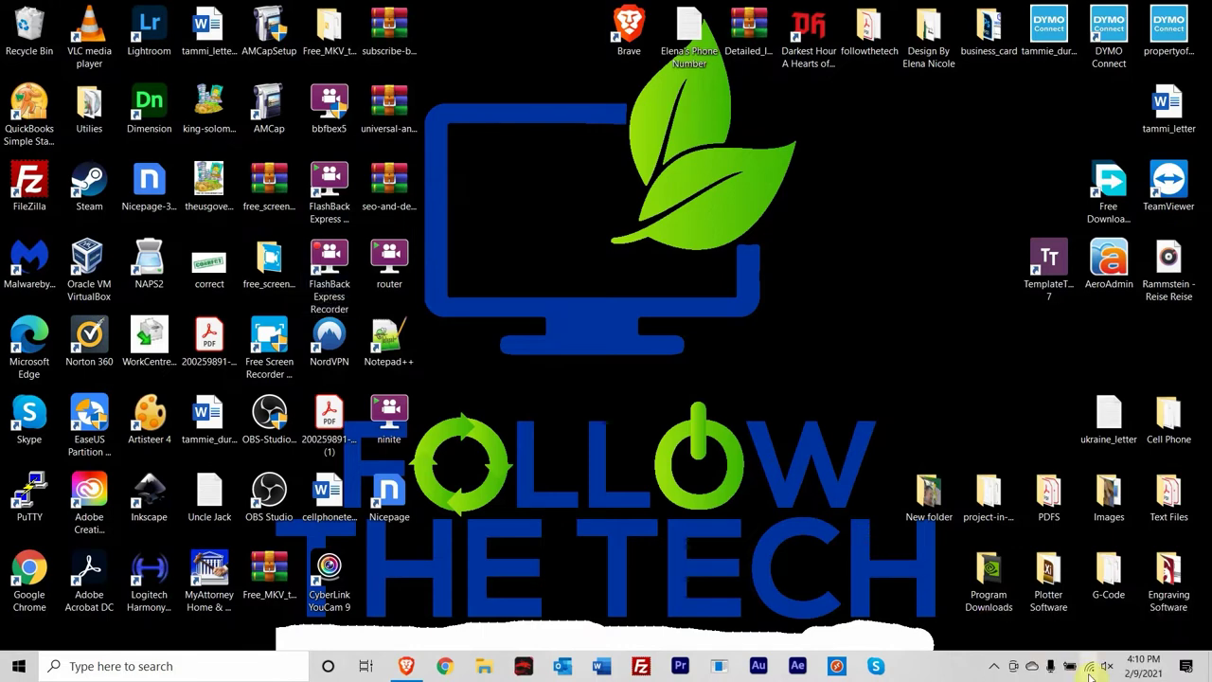
{"action": "left_click", "coordinate": [1091, 671]}
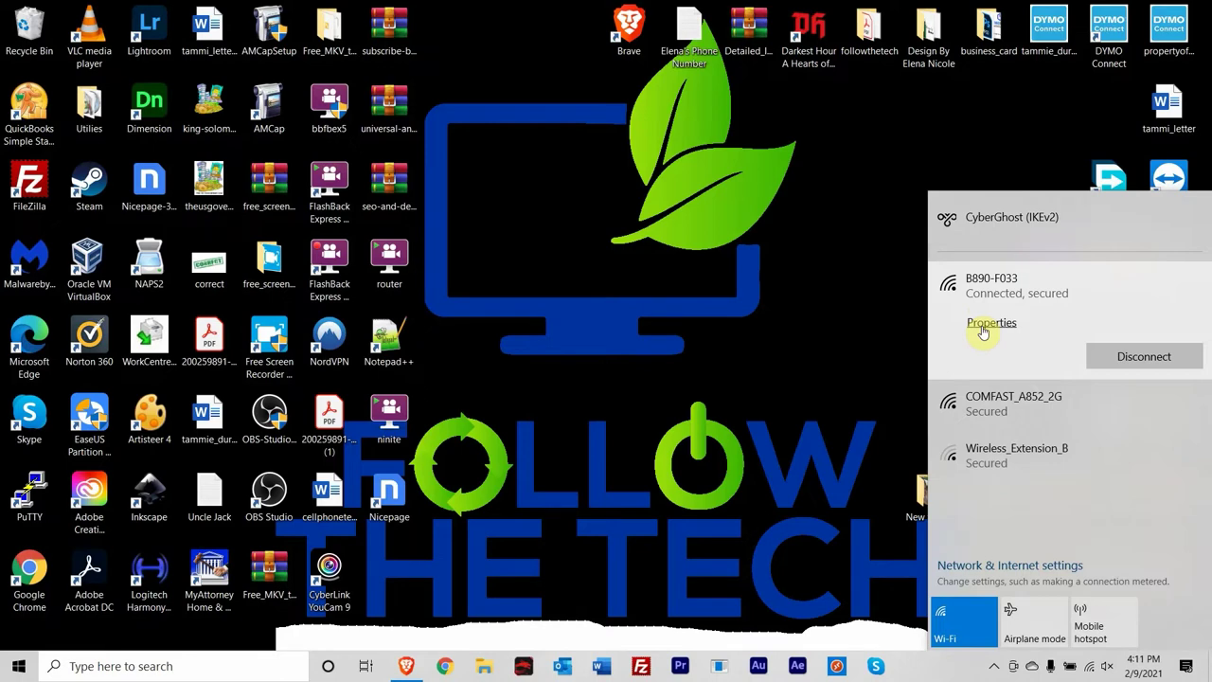
- Open the B890-F033 network properties and turn on 'Set as metered connection'
{"action": "left_click", "coordinate": [985, 327]}
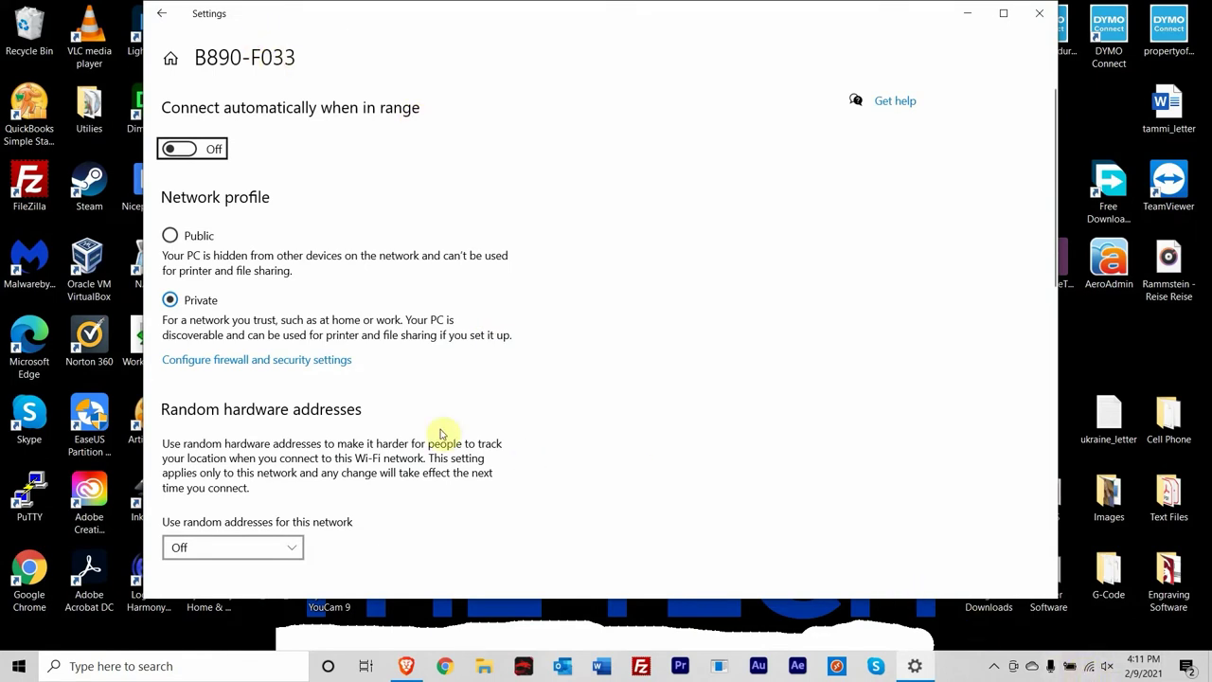
{"action": "scroll", "coordinate": [336, 417], "scroll_direction": "down", "scroll_amount": 5}
{"action": "scroll", "coordinate": [336, 417], "scroll_direction": "down", "scroll_amount": 3}
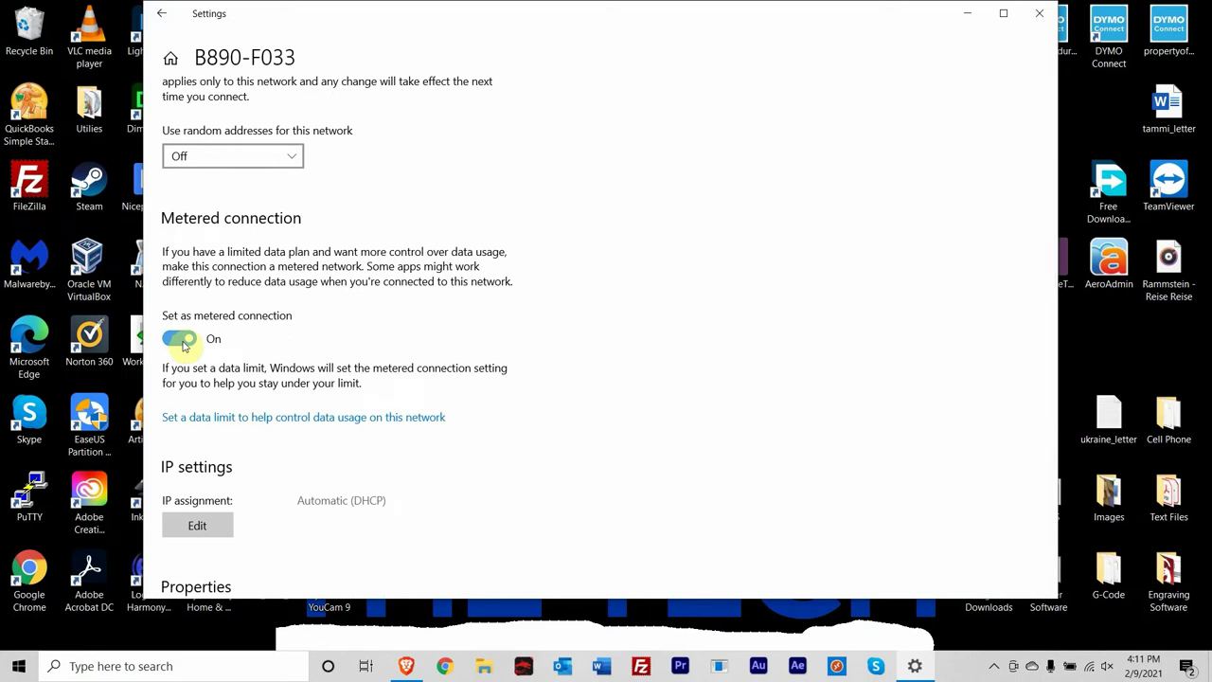
- Minimize Settings and open the recorder's tray icon menu from the hidden icons
{"action": "left_click", "coordinate": [970, 14]}
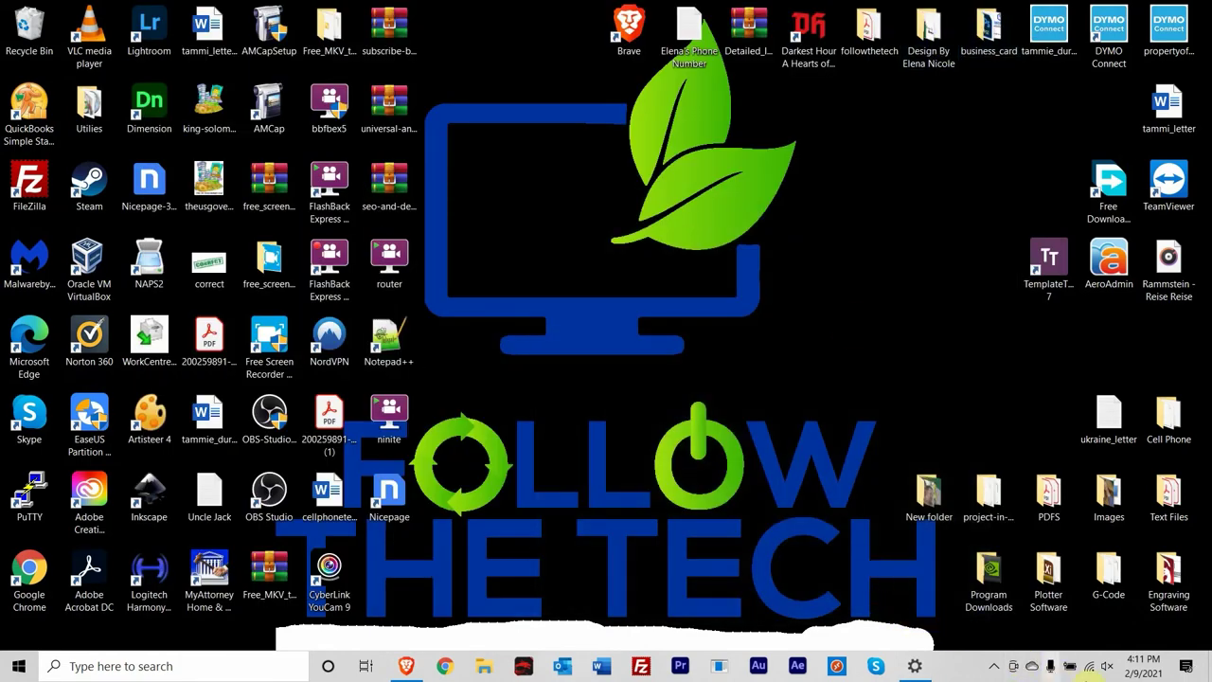
{"action": "left_click", "coordinate": [994, 666]}
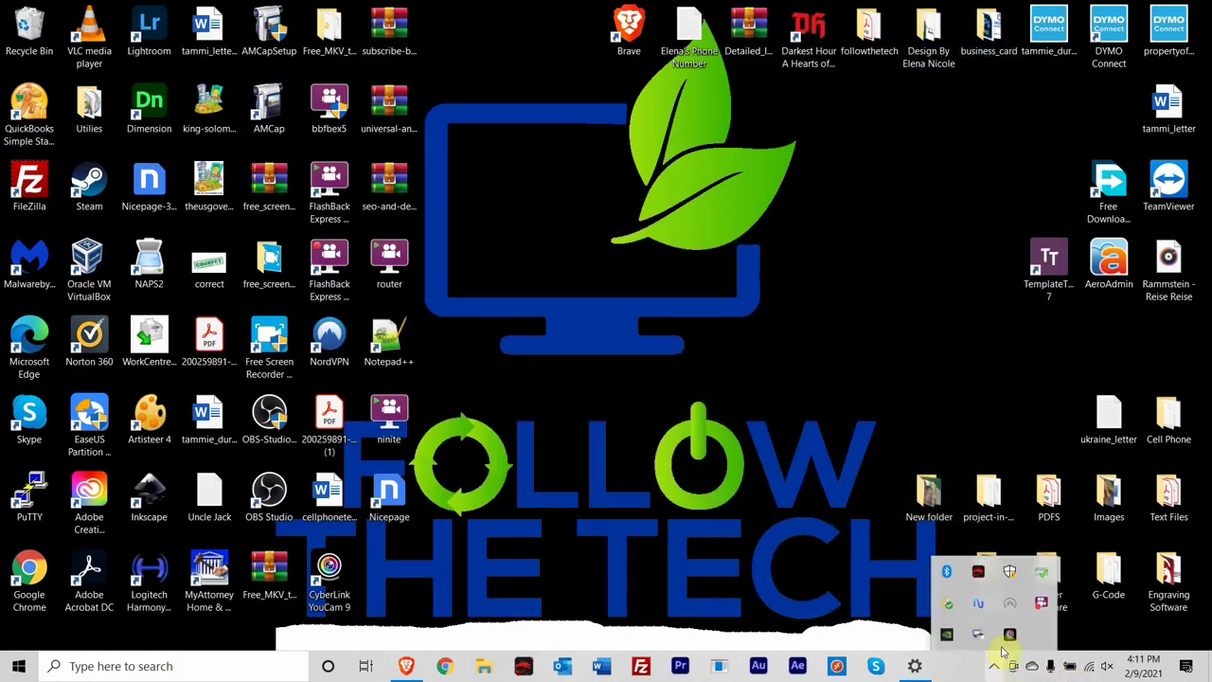
{"action": "right_click", "coordinate": [1040, 603]}
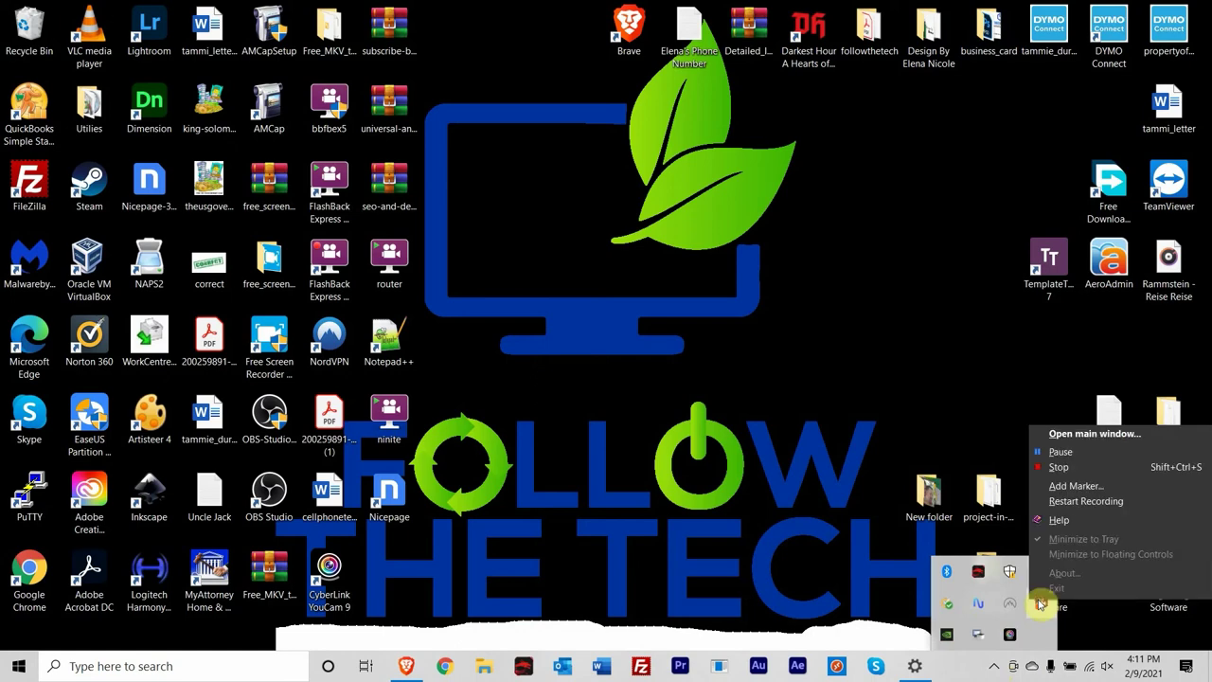